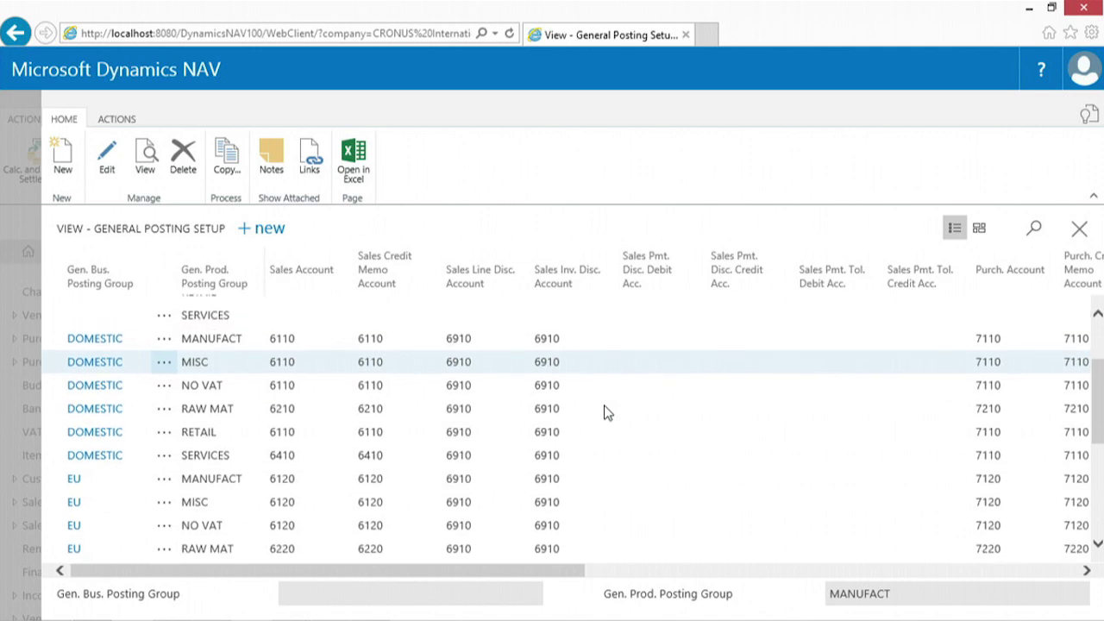
- Examine the sales, purchase and inventory accounts assigned to the DOMESTIC posting group combinations in the General Posting Setup
click(54, 439)
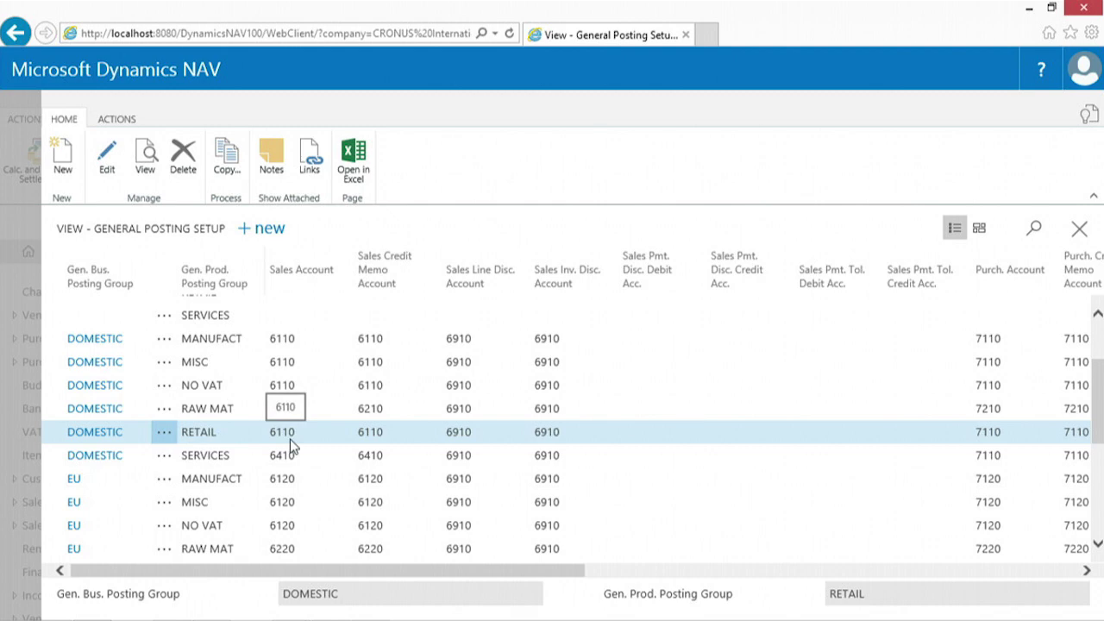
scroll(290, 439, down, 2)
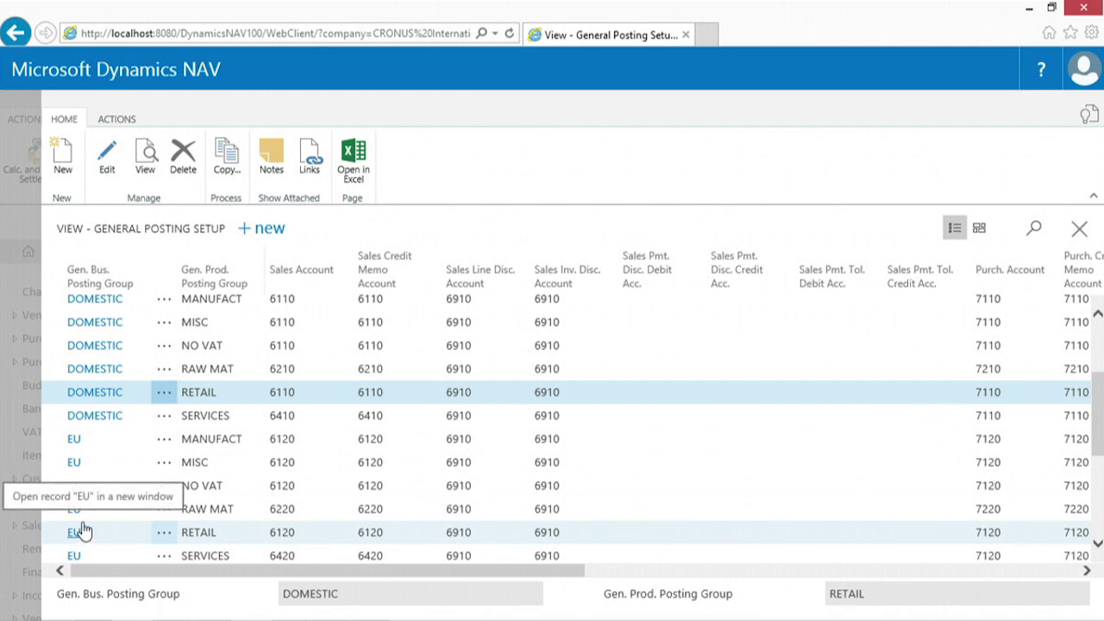
click(61, 418)
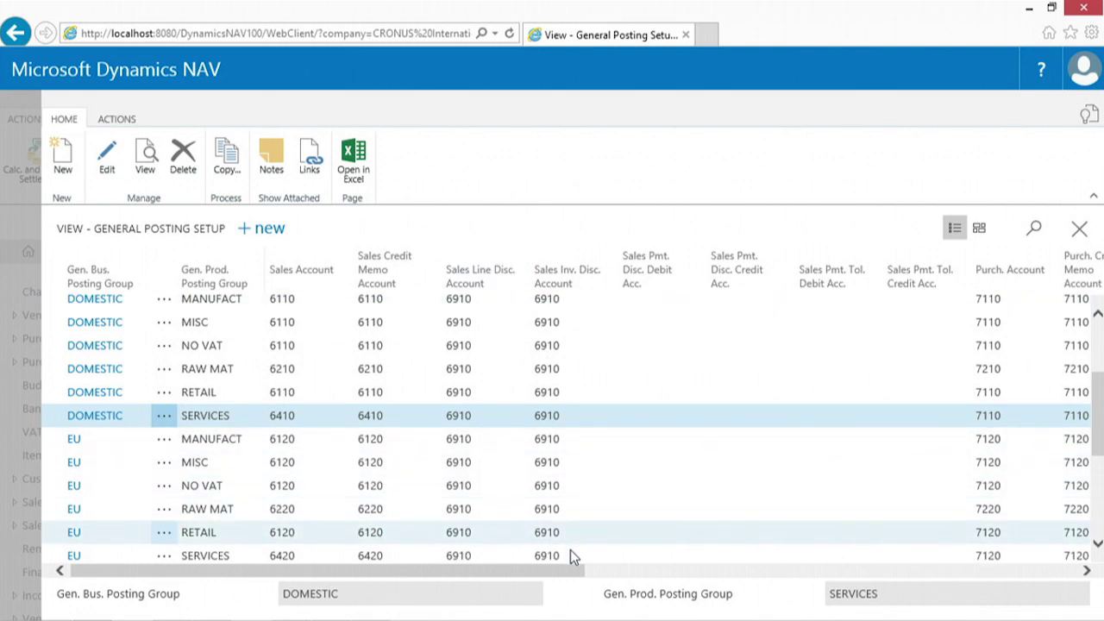
drag(576, 579, 616, 578)
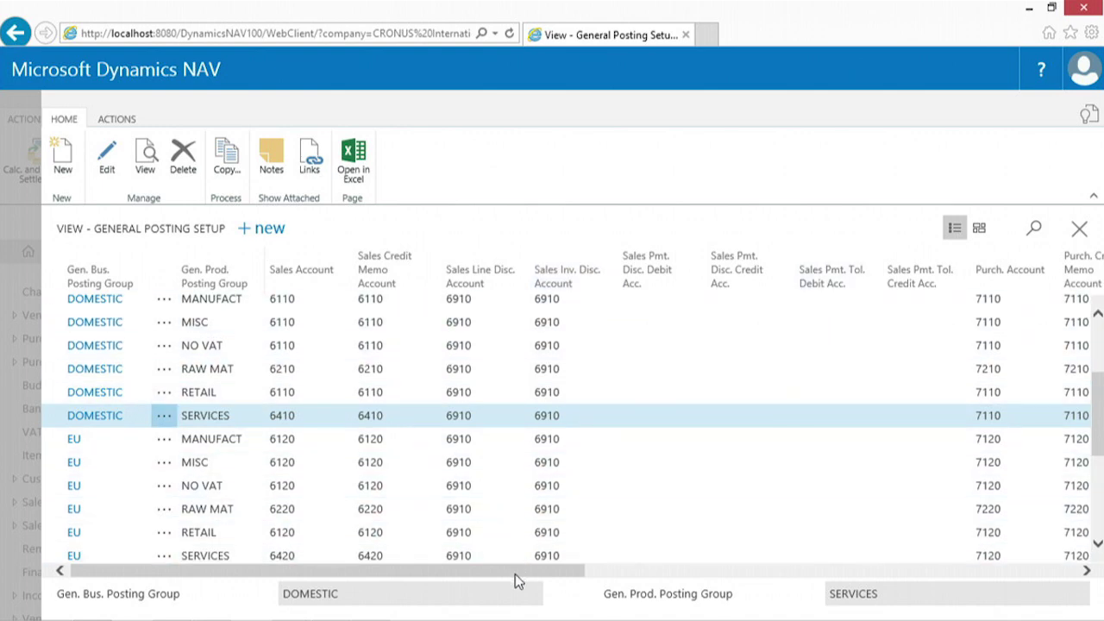
drag(515, 574, 1010, 583)
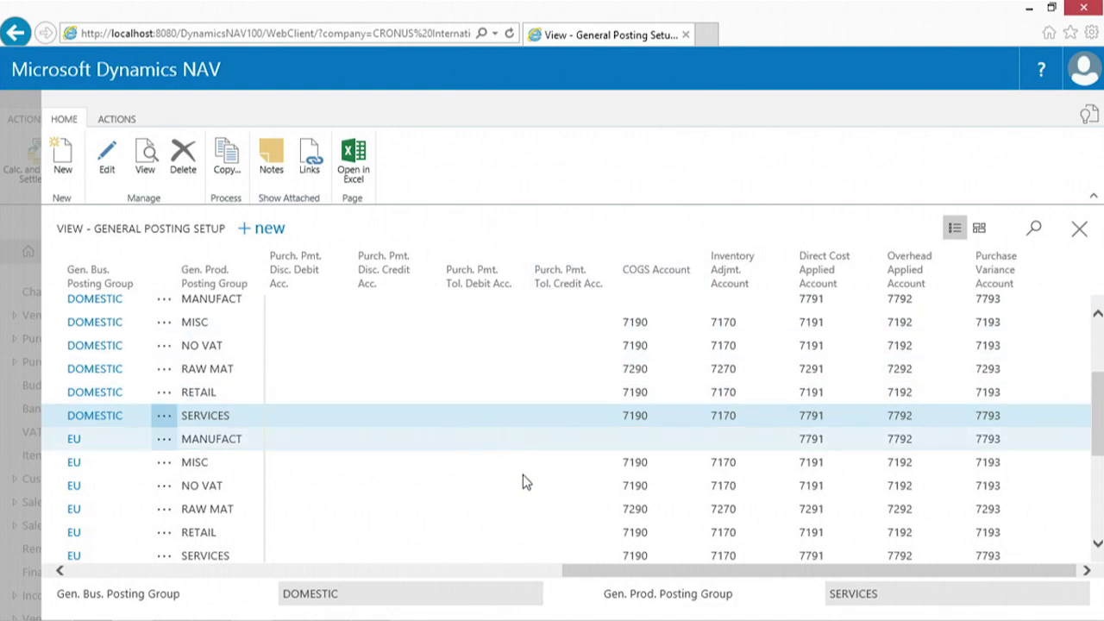
drag(601, 575, 63, 583)
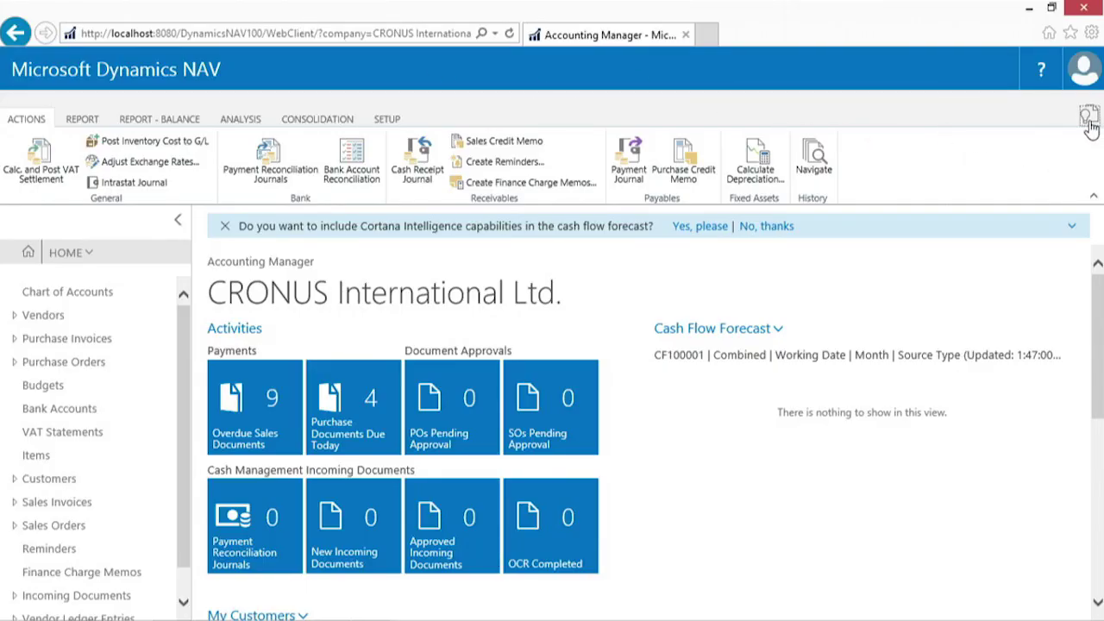
- Search for "gen post" and open the Gen. Posting Setup page listed under Financial Management
click(1089, 121)
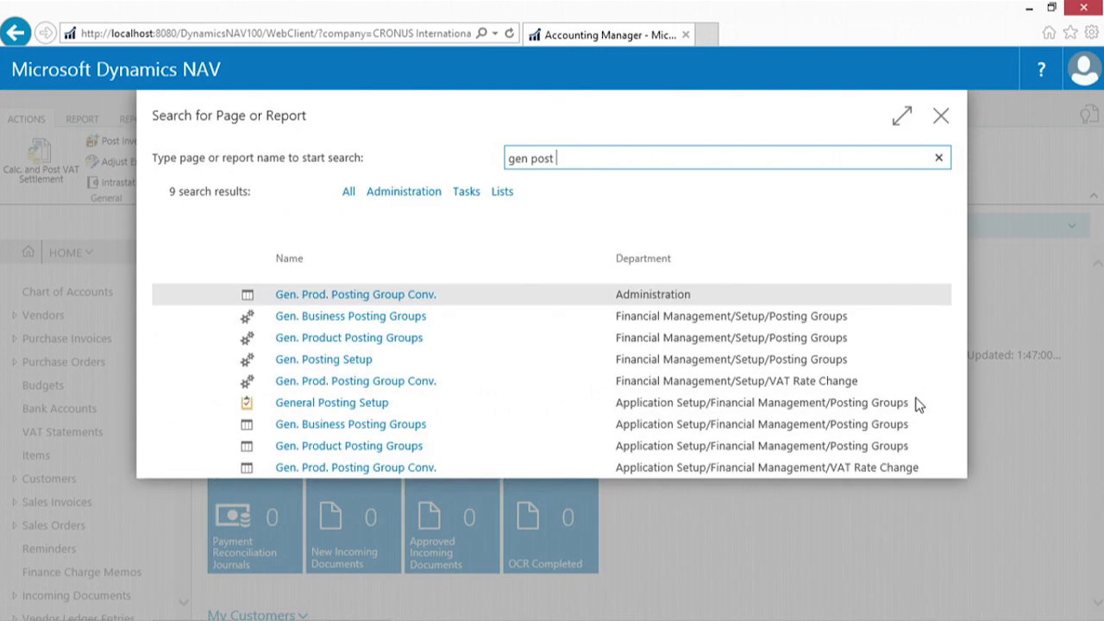
click(364, 362)
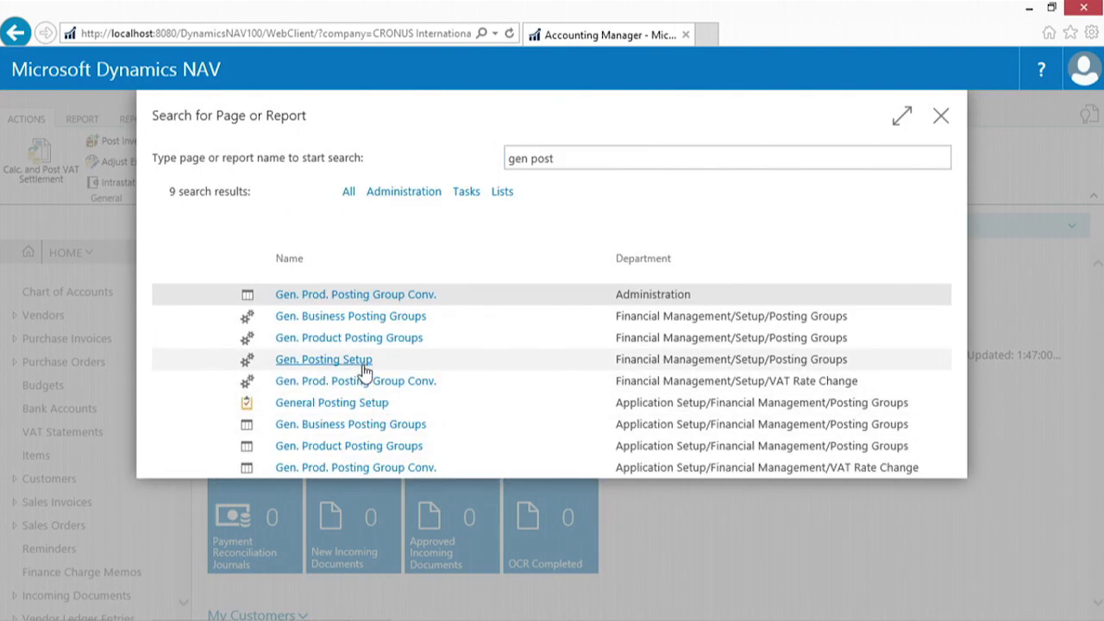
scroll(434, 404, down, 3)
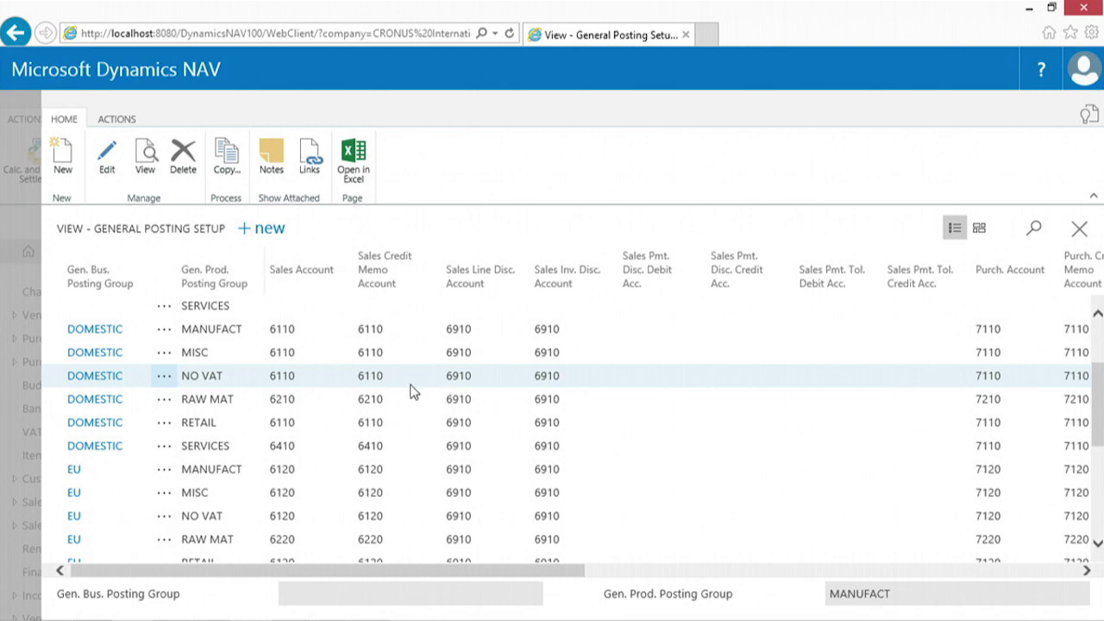
- Create a new general posting setup card with business posting group DOMESTIC and product posting group CONSULT
click(65, 164)
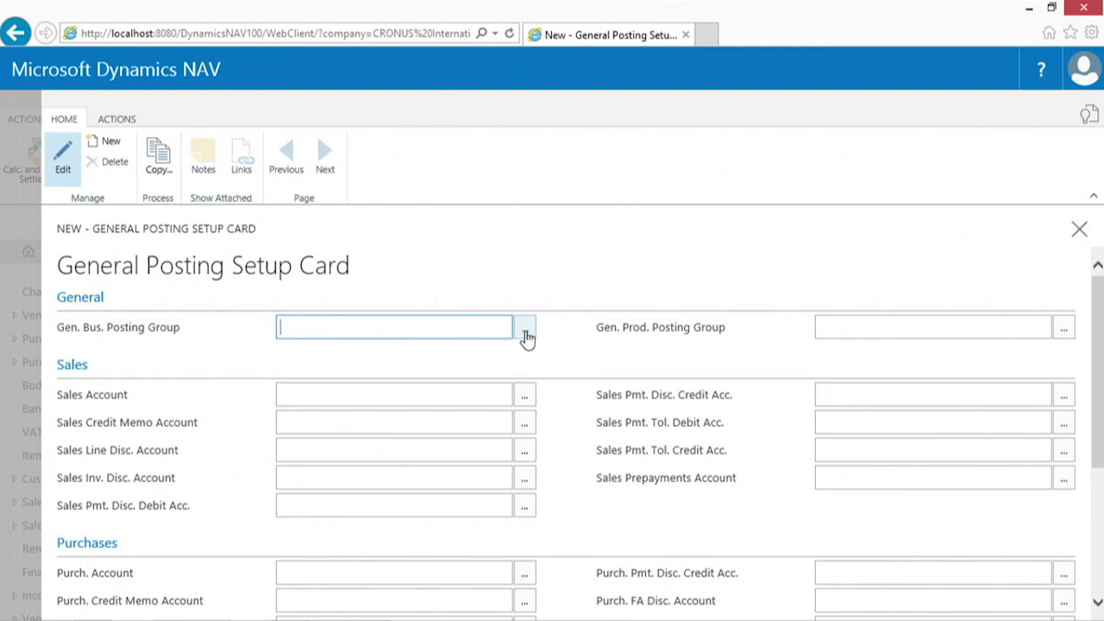
click(526, 333)
click(358, 400)
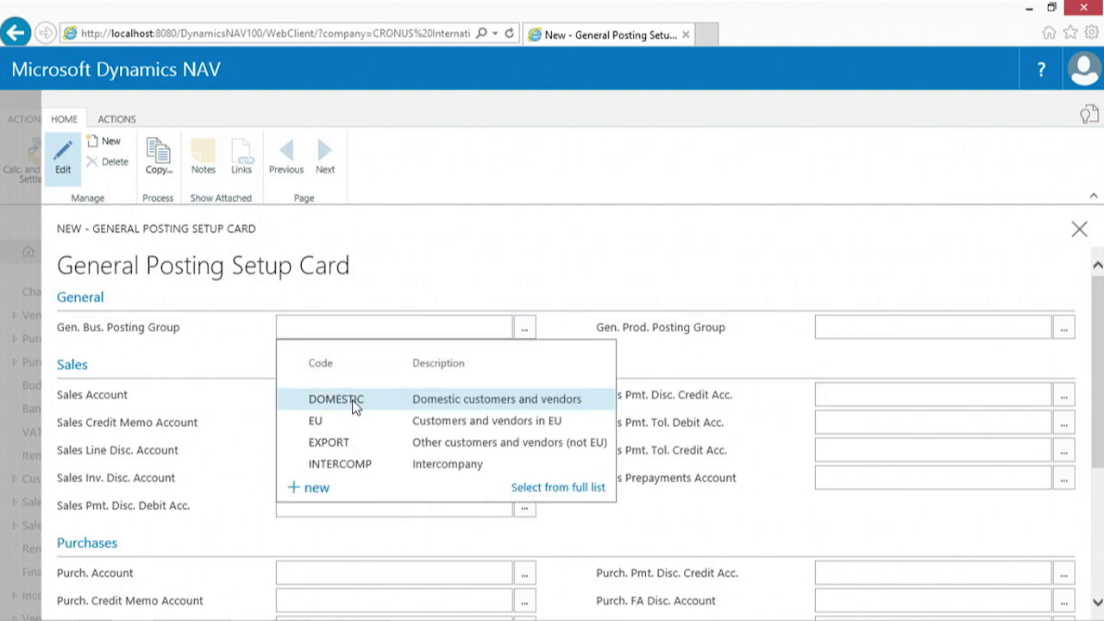
key(Tab)
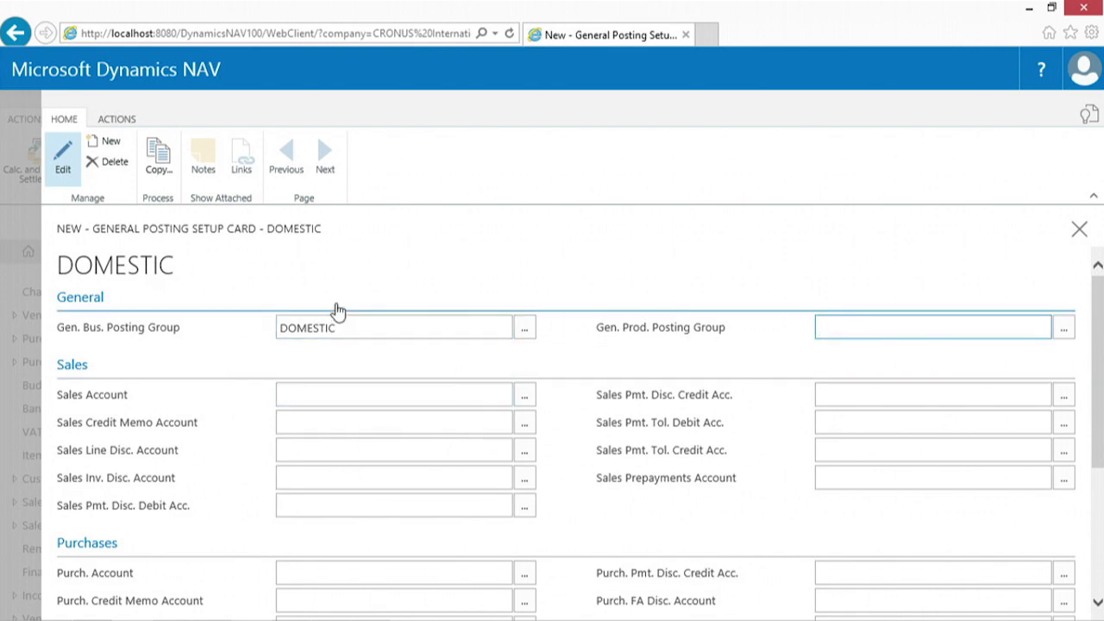
click(1063, 328)
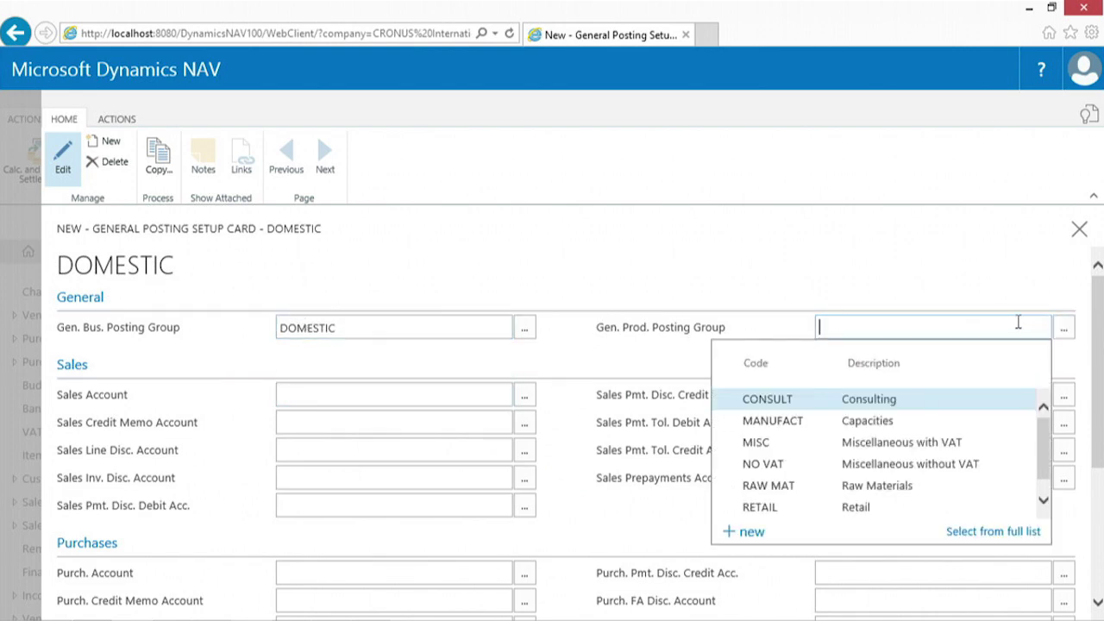
click(795, 399)
key(Tab)
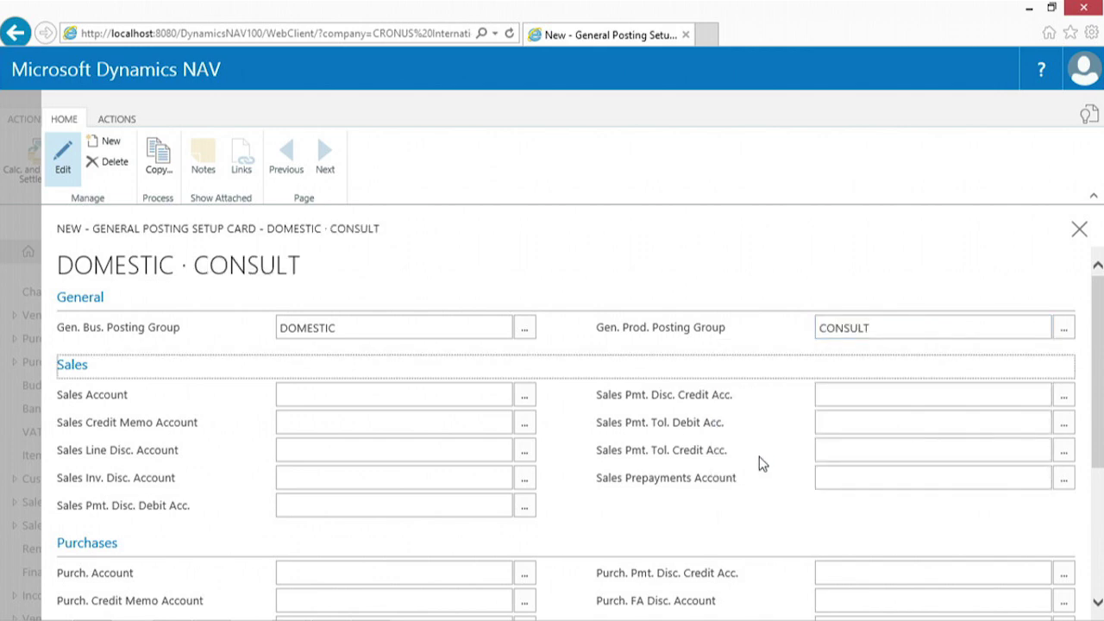
- Start copying an existing setup into the new card, using business group DOMESTIC and product group SERVICES as the source
scroll(761, 463, down, 1)
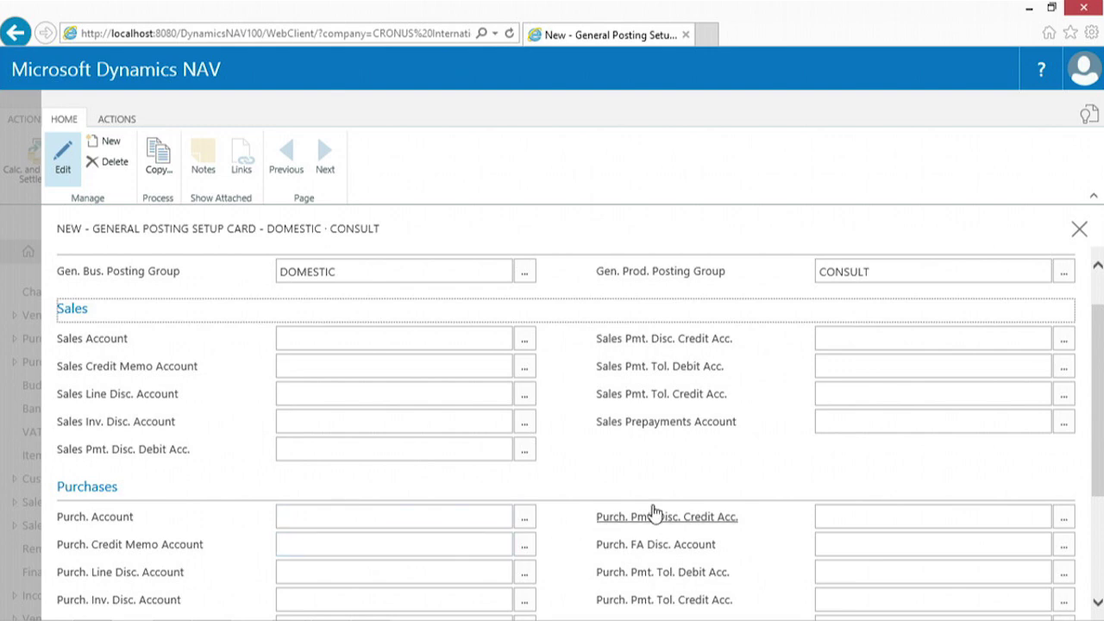
scroll(681, 512, down, 3)
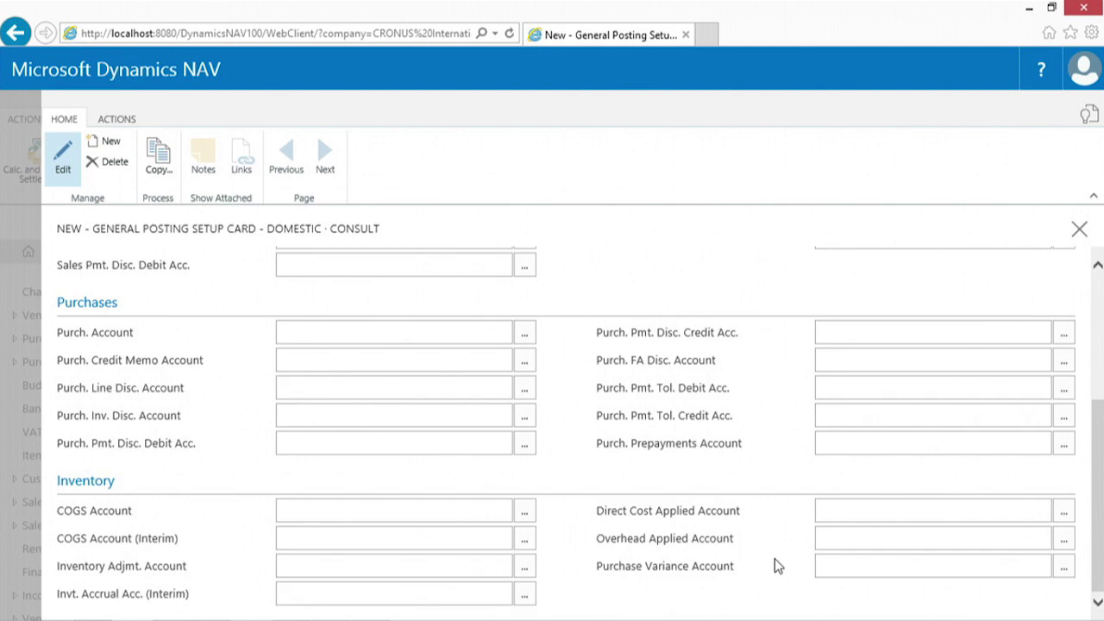
scroll(777, 565, up, 4)
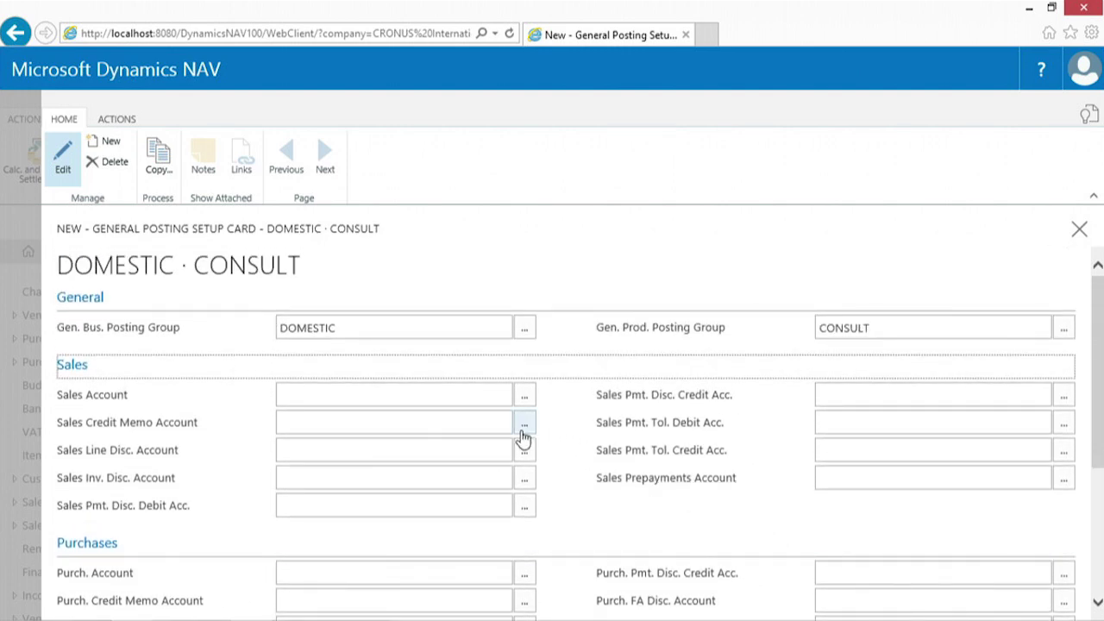
click(419, 397)
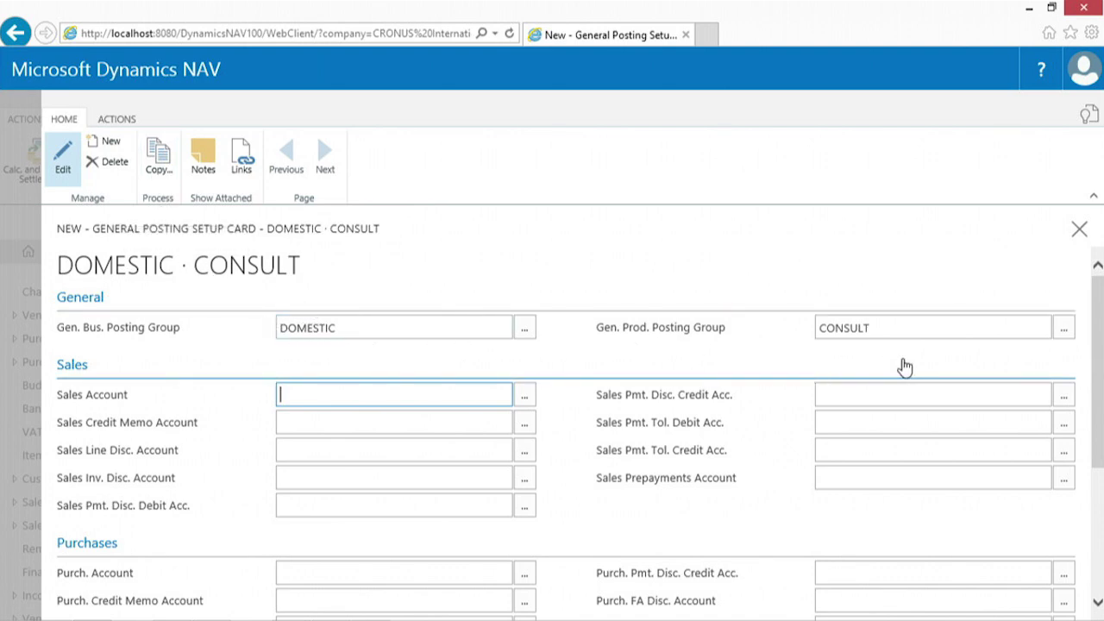
click(156, 174)
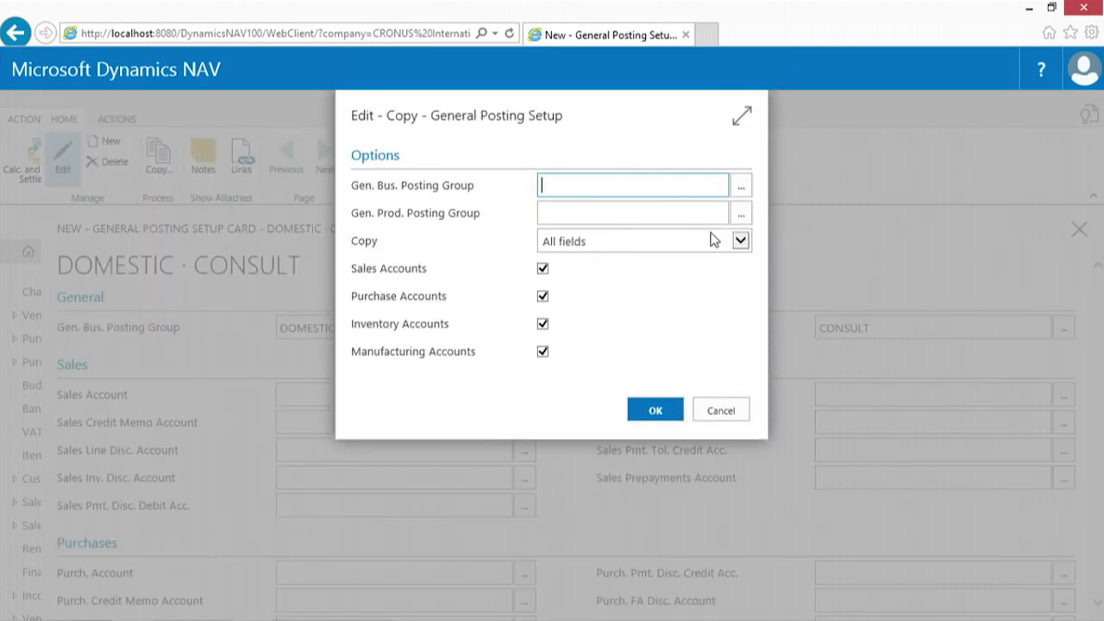
click(742, 192)
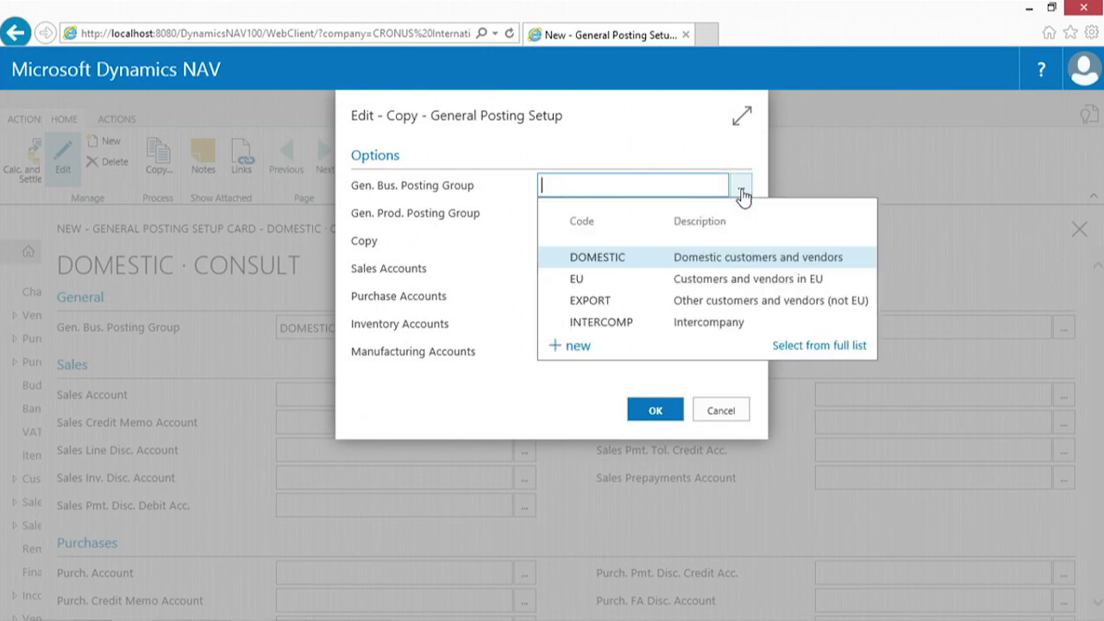
click(612, 259)
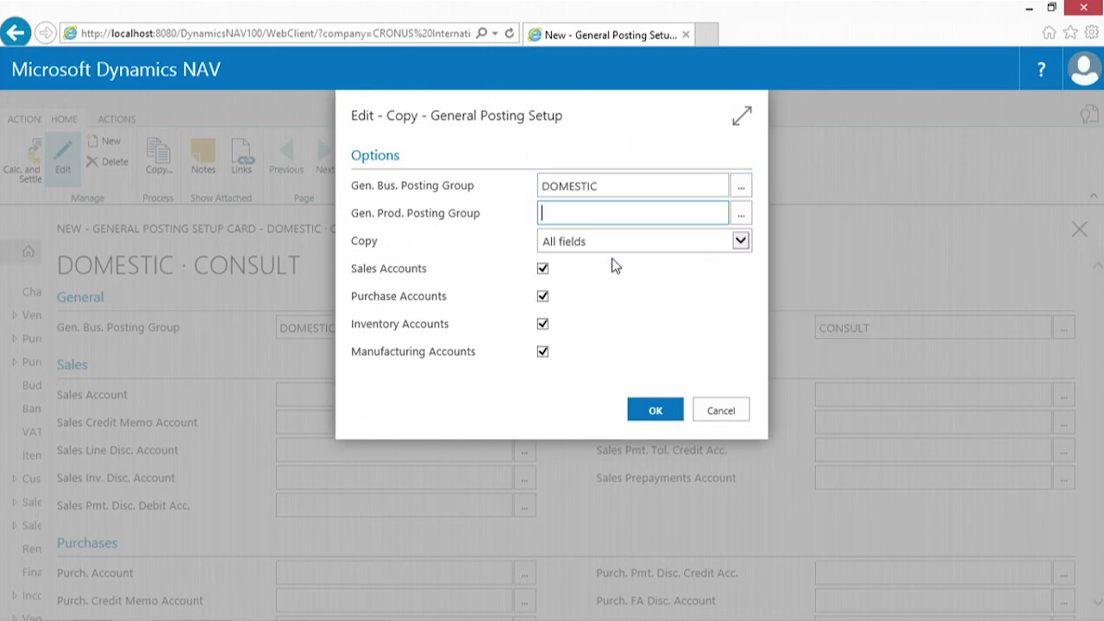
click(742, 216)
scroll(604, 349, down, 1)
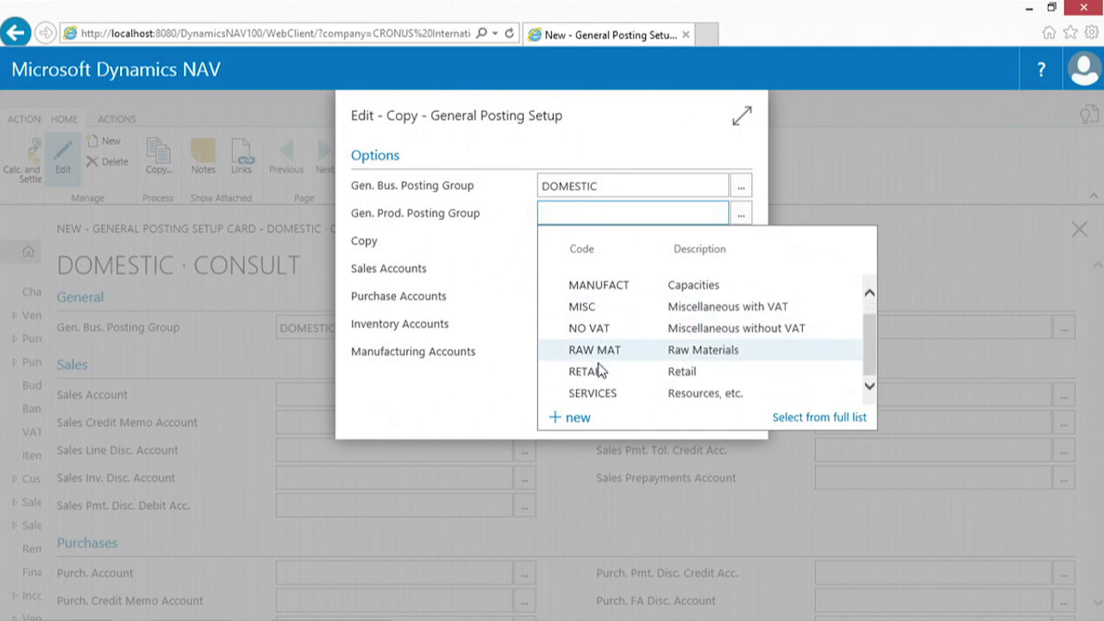
click(592, 392)
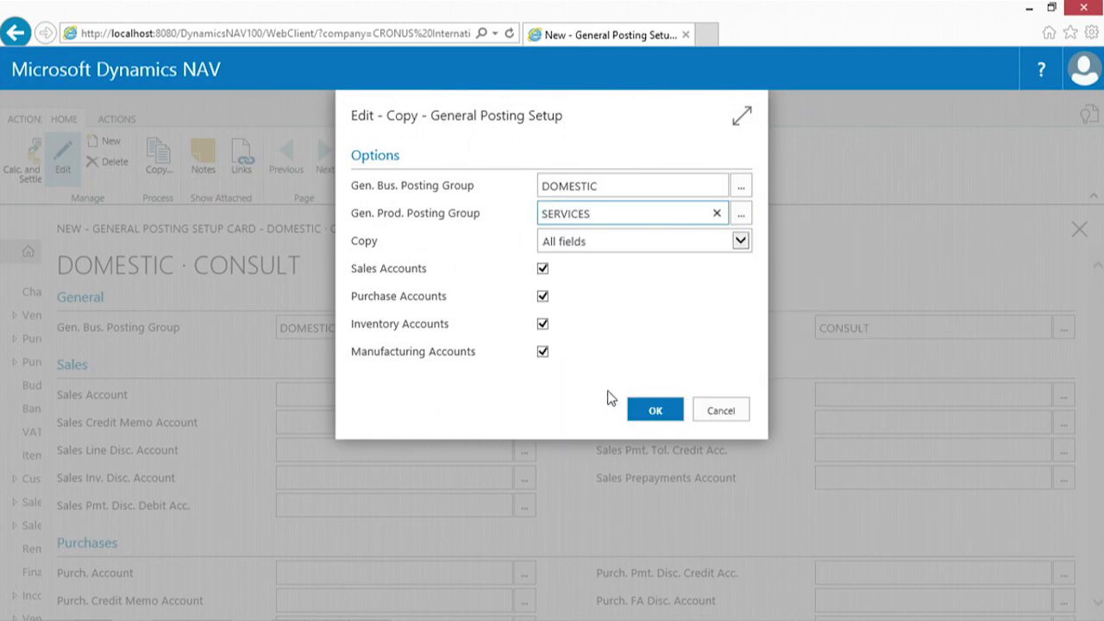
key(Tab)
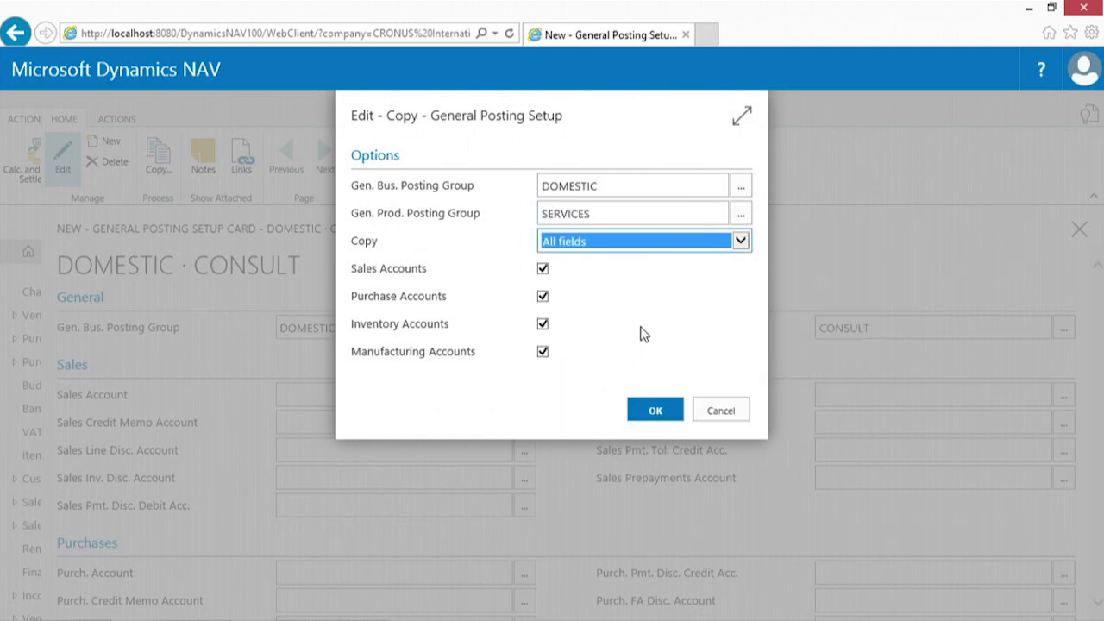
click(739, 243)
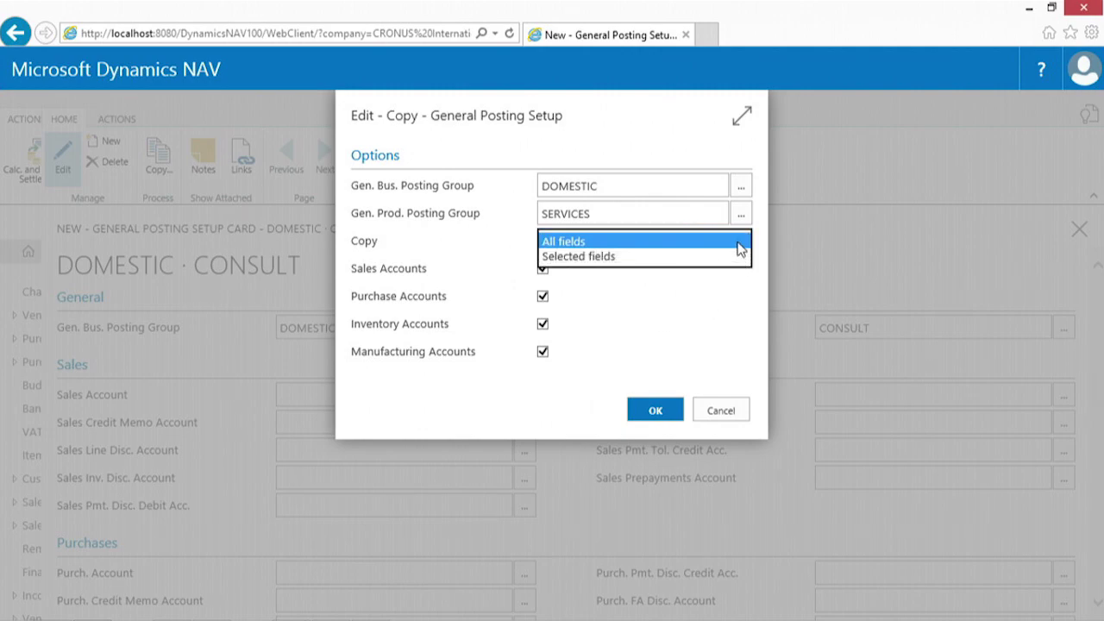
click(731, 257)
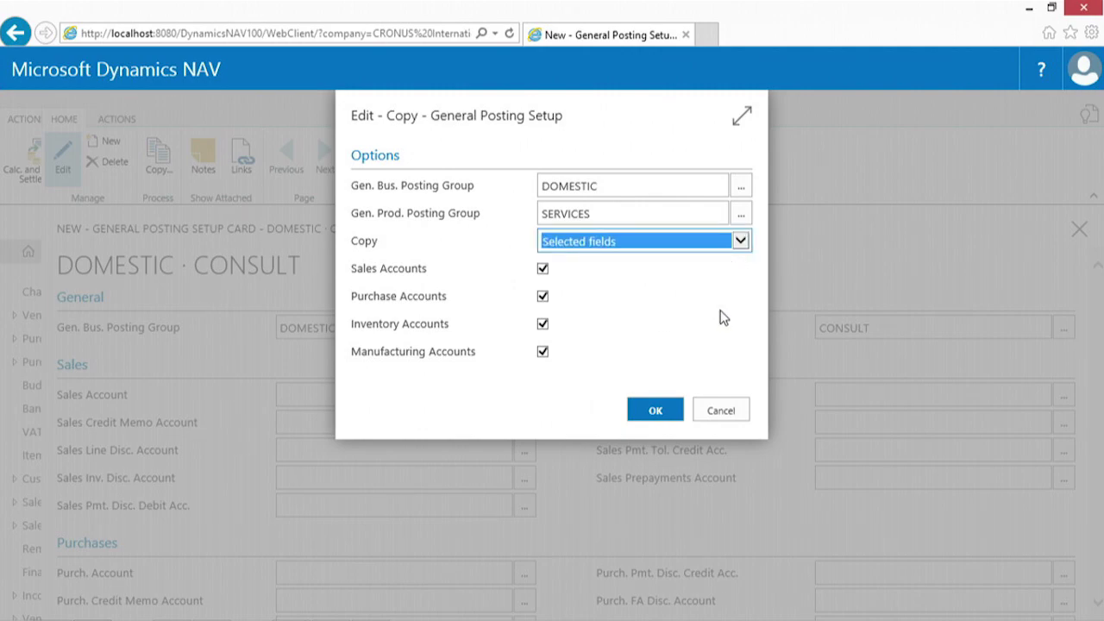
click(739, 243)
click(597, 226)
- Run the copy with All fields, confirm it, and check the copied accounts on the DOMESTIC CONSULT card
click(654, 412)
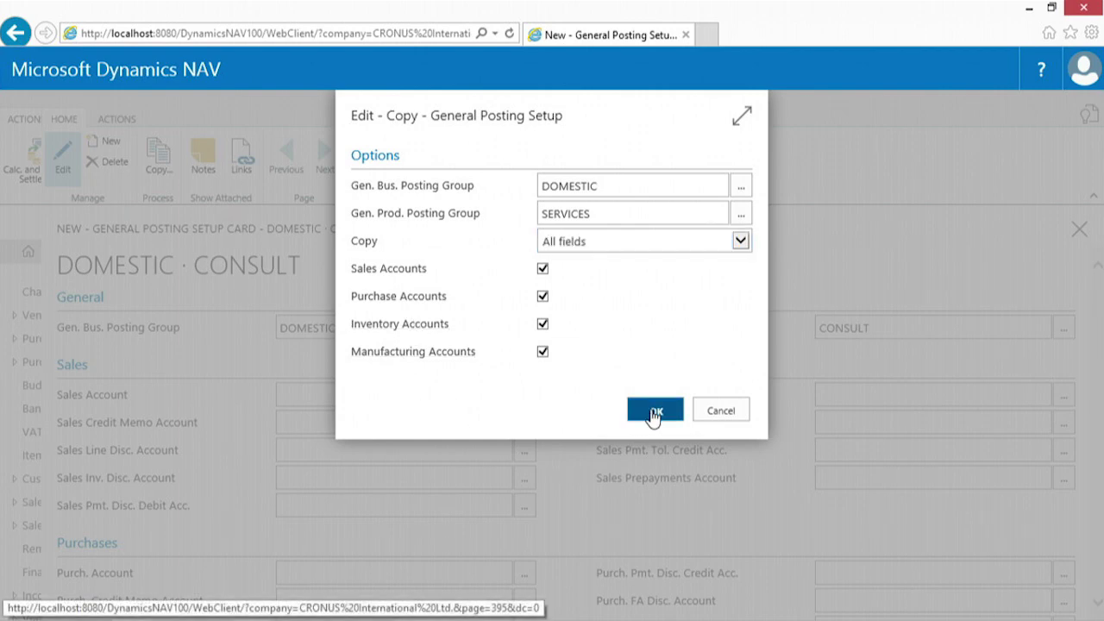
click(660, 390)
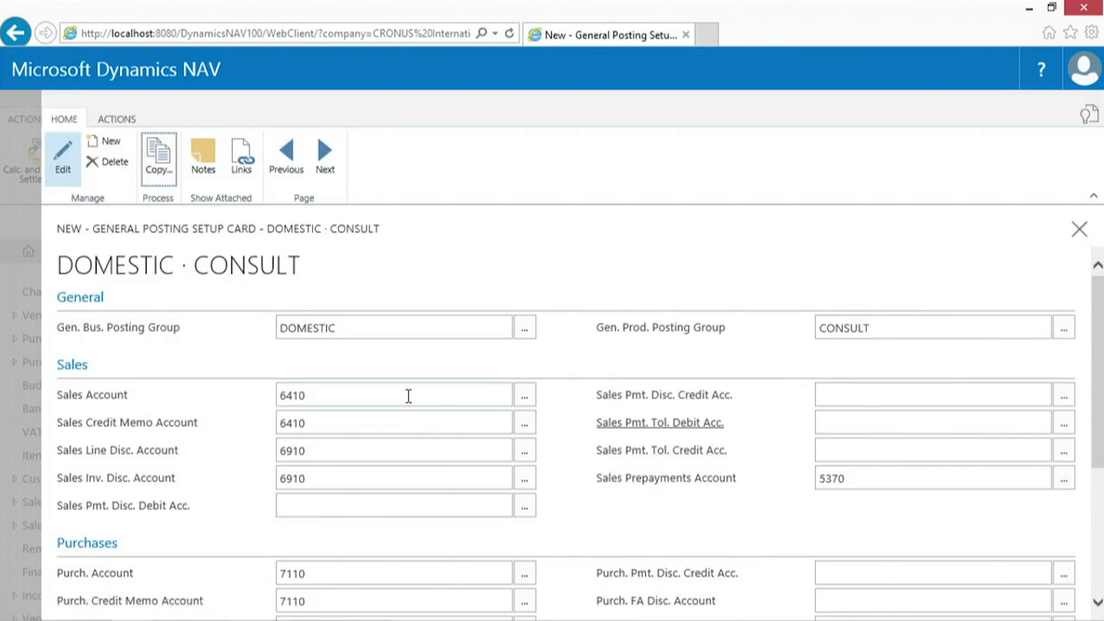
scroll(407, 397, down, 3)
scroll(407, 397, down, 2)
scroll(426, 516, up, 5)
- Replace the Sales Account on the DOMESTIC CONSULT card with 6291, Job Sales Adjmt., Raw Mat
click(384, 398)
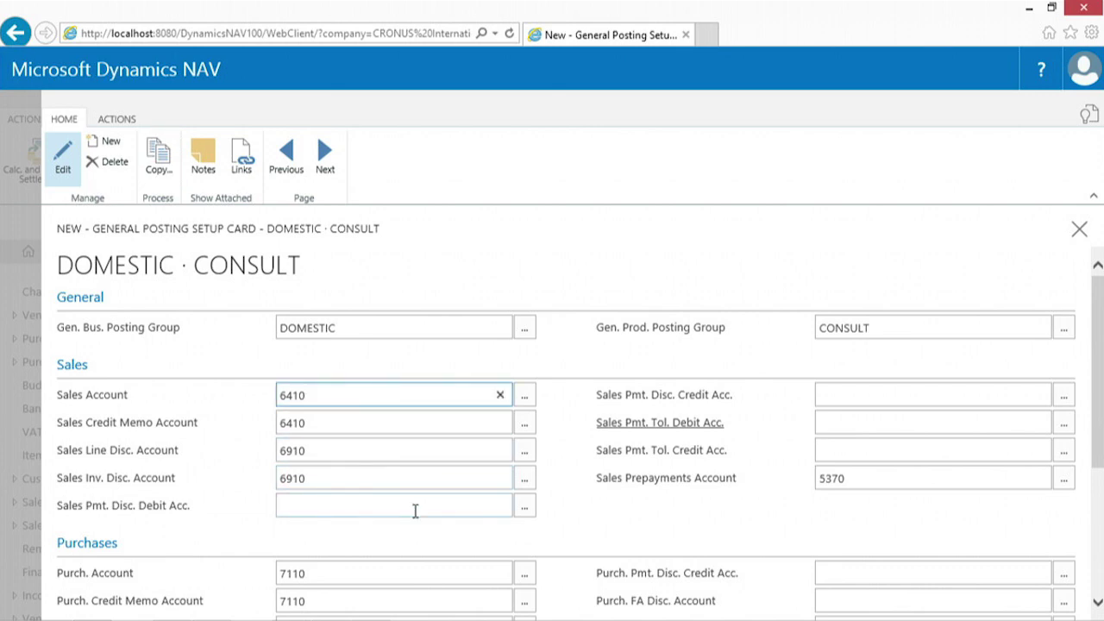
key(BackSpace)
key(BackSpace)
key(BackSpace)
key(BackSpace)
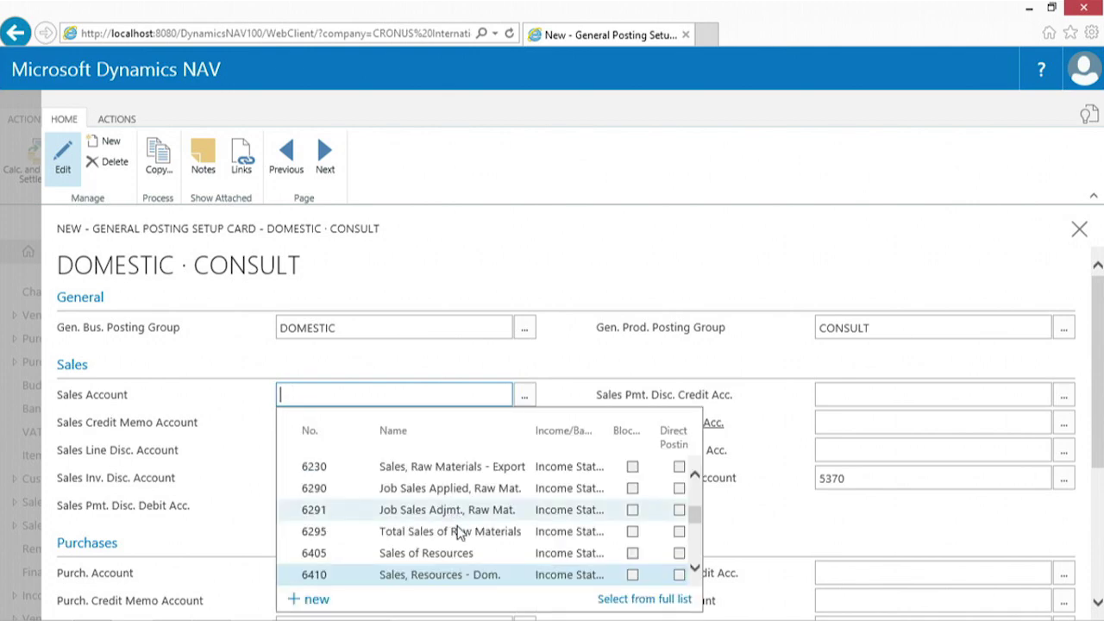
click(406, 511)
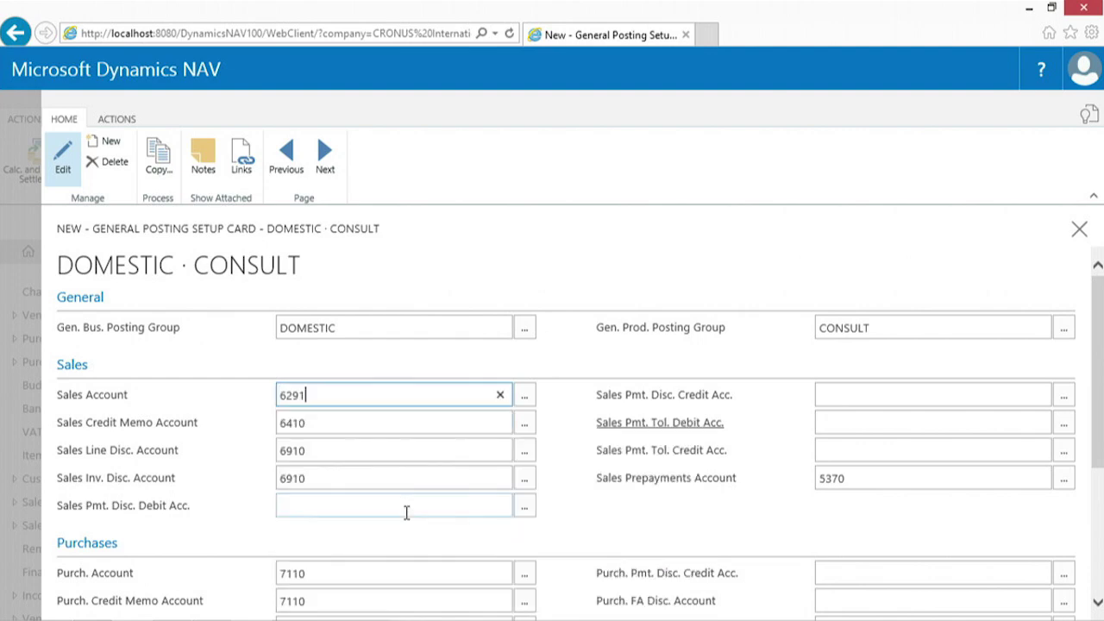
key(Tab)
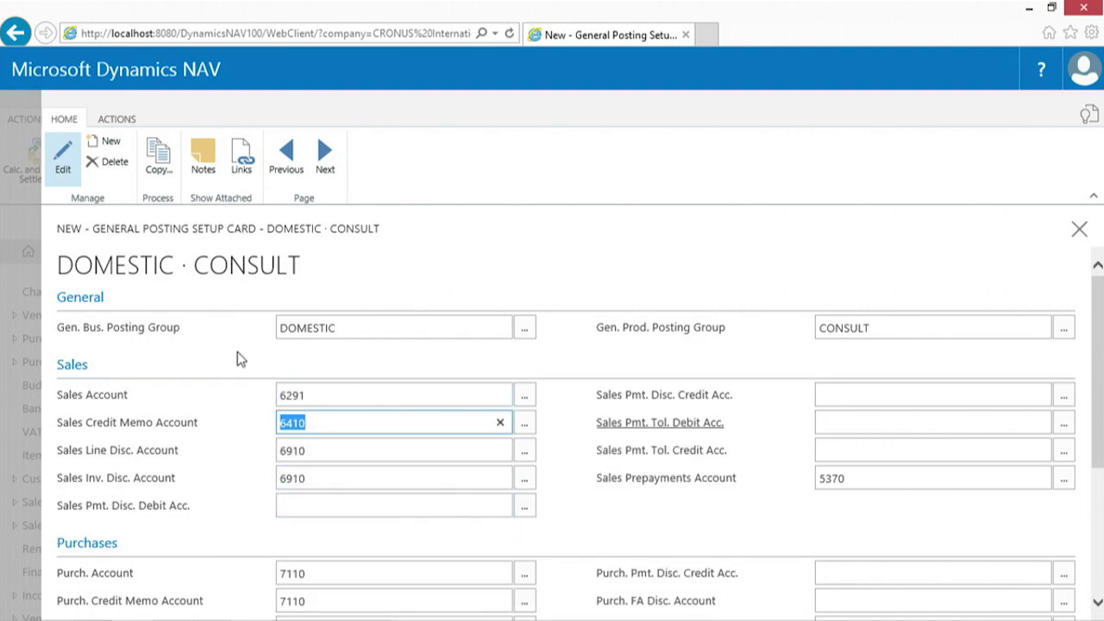